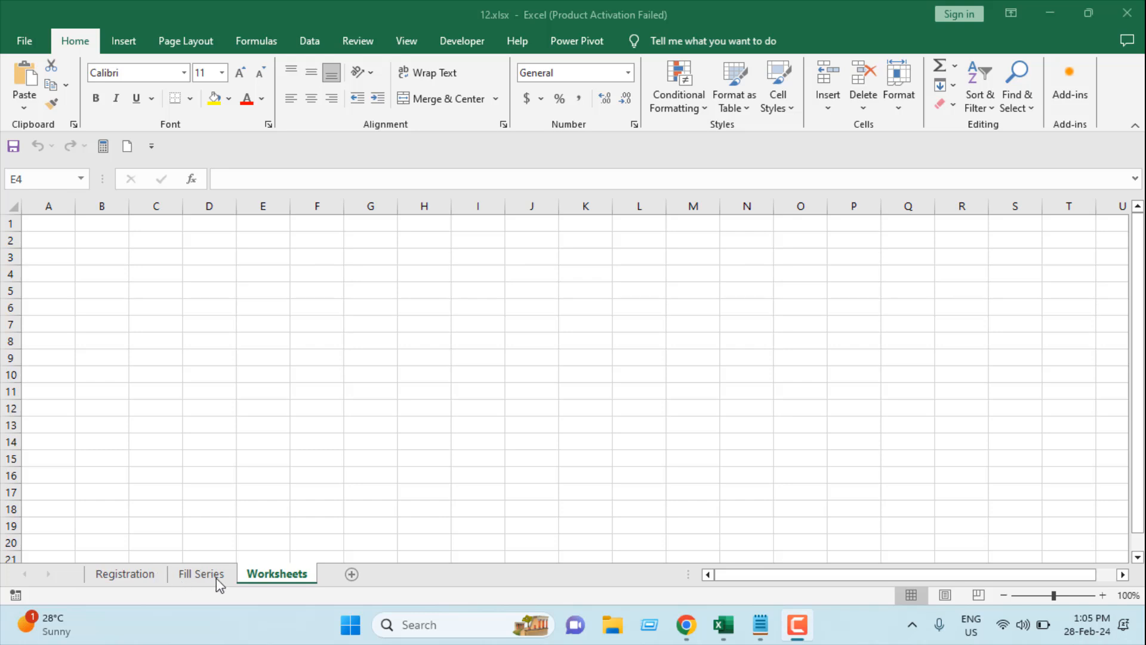
Add new blank sheets to the workbook and select cell C5 on the Worksheets sheet for the list.
click(115, 292)
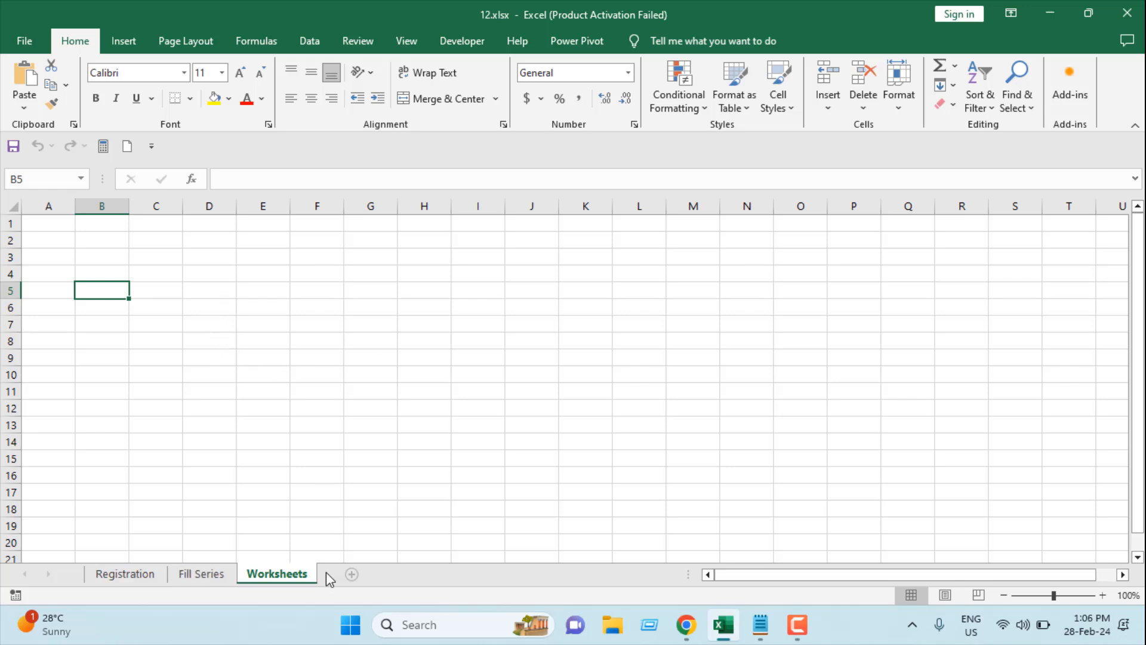
click(350, 575)
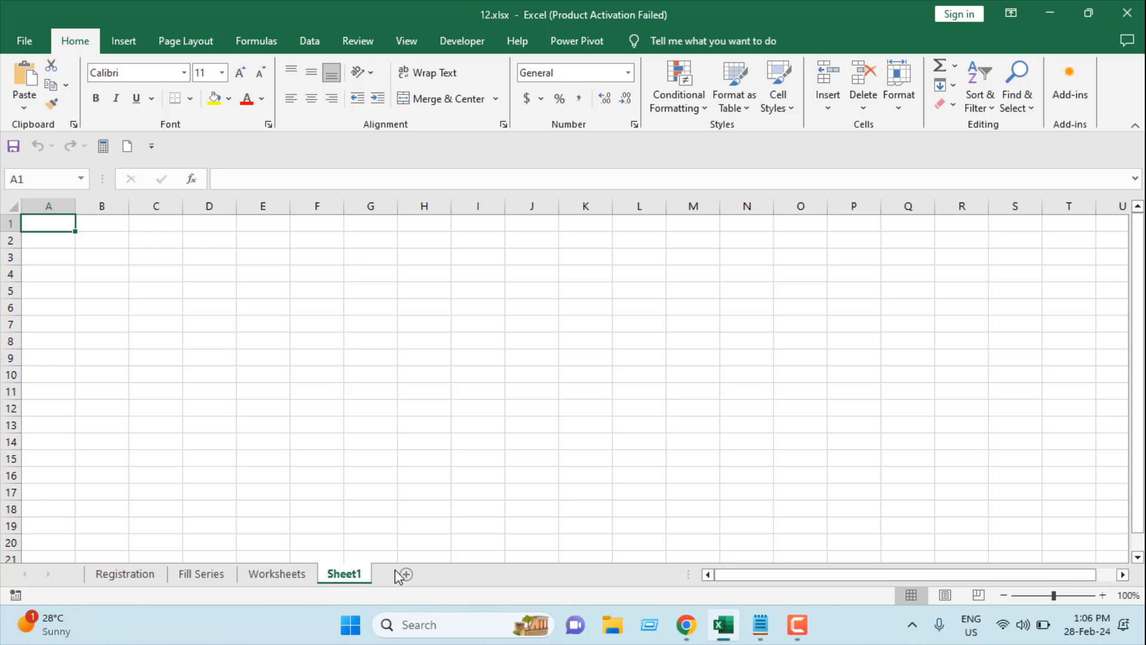
click(435, 574)
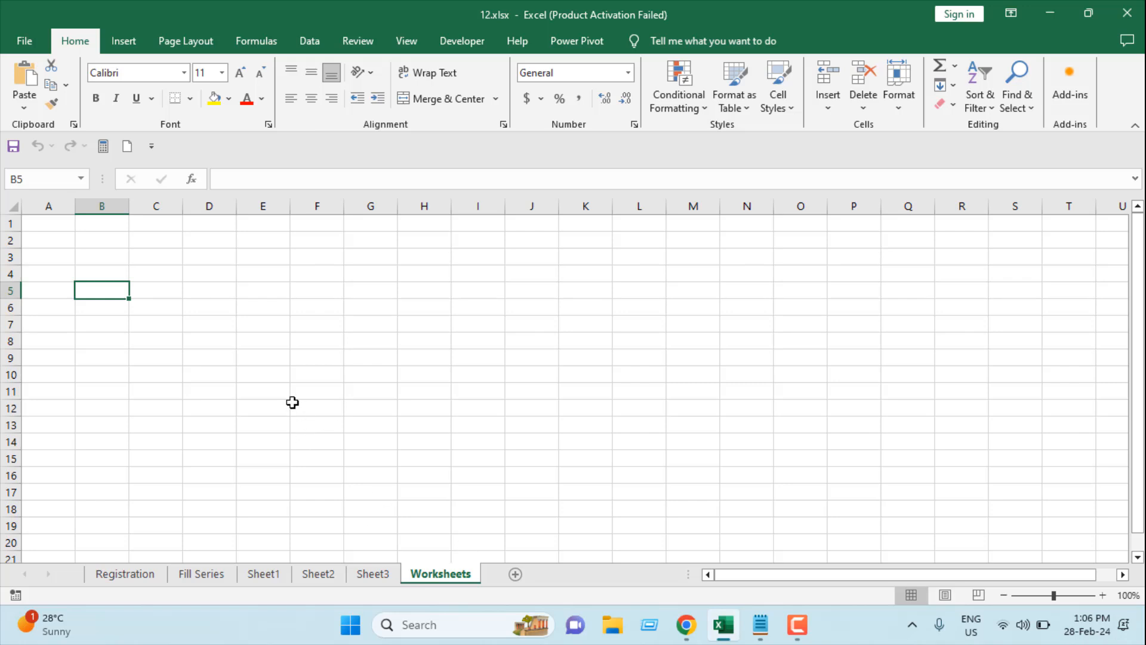
click(155, 295)
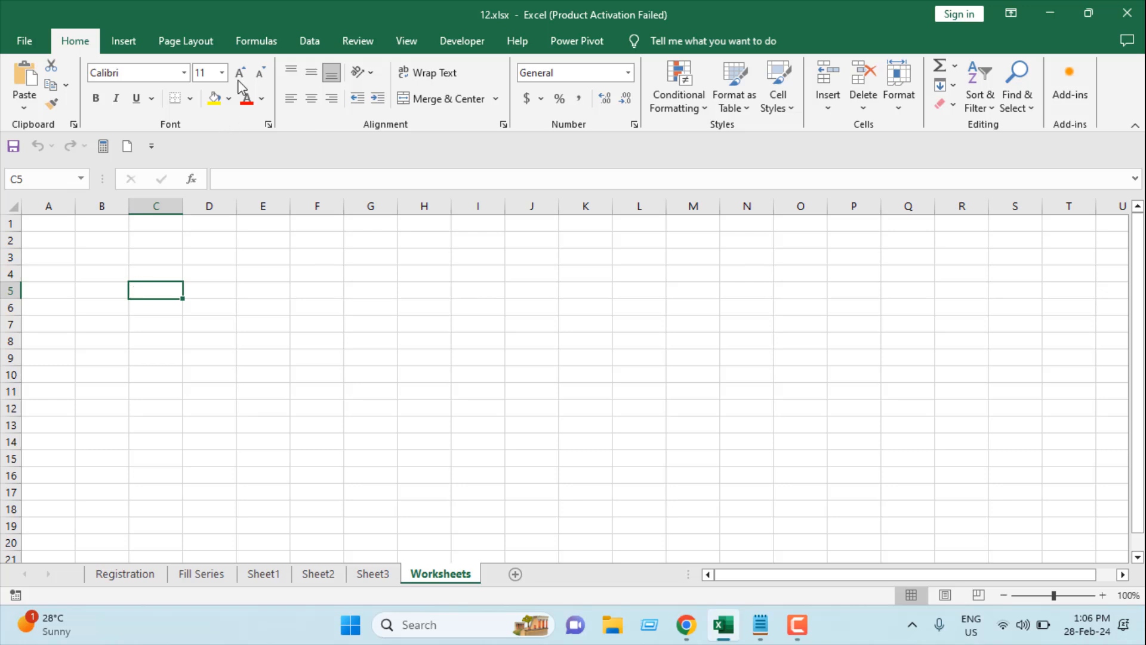
Start a new defined name from the Formulas Name Manager.
click(256, 40)
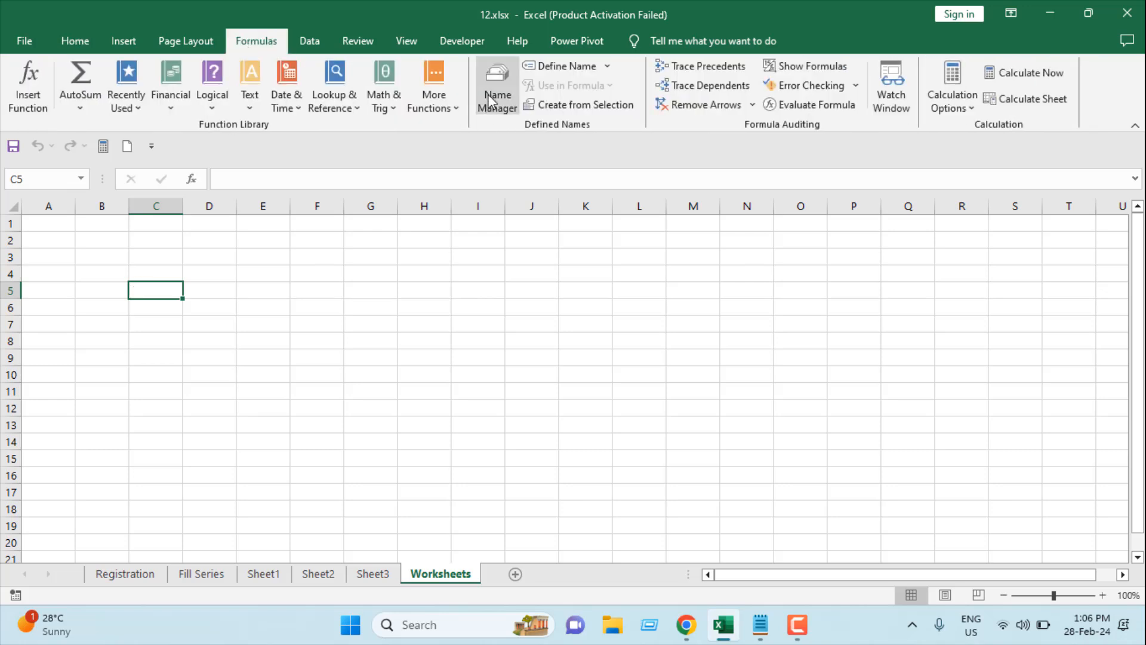
click(488, 93)
click(325, 178)
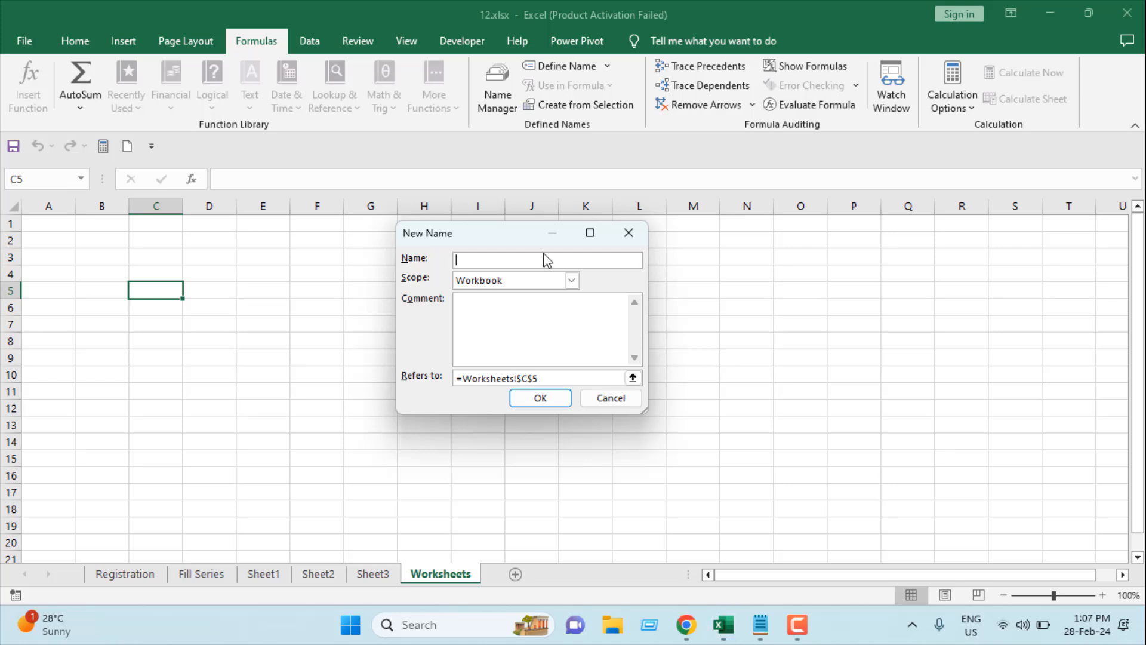
text(W)
text(orksheet)
text(_)
text(Name_)
text(Li)
text(st)
Define Worksheet_Name_List as =REPLACE(GET.WORKBOOK(1),1,FIND("]",GET.WORKBOOK(1)),"") and confirm it.
click(553, 378)
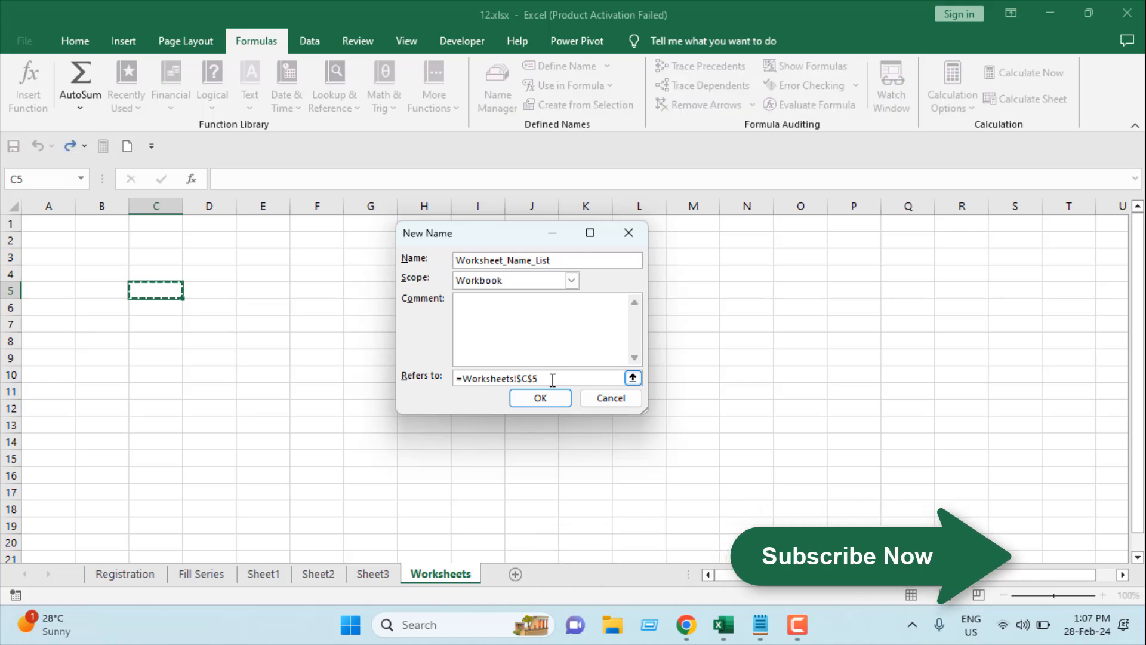
key(BackSpace)
key(BackSpace)
key(BackSpace)
key(BackSpace)
key(BackSpace)
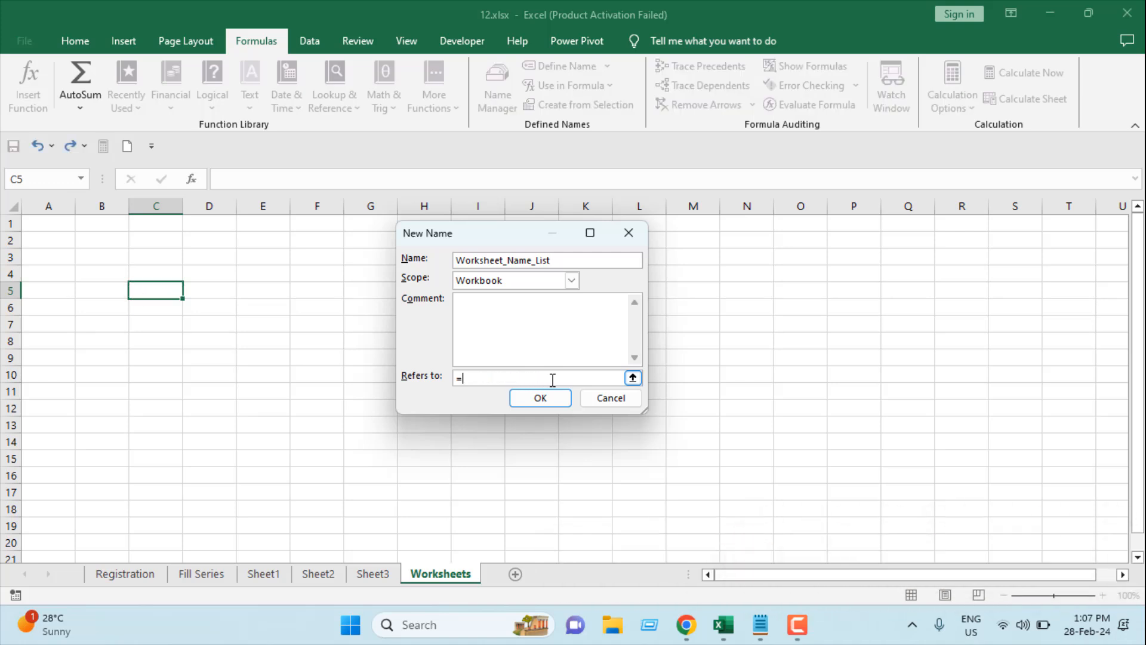
key(BackSpace)
text(=)
text(REPLACE)
key(ctrl+v)
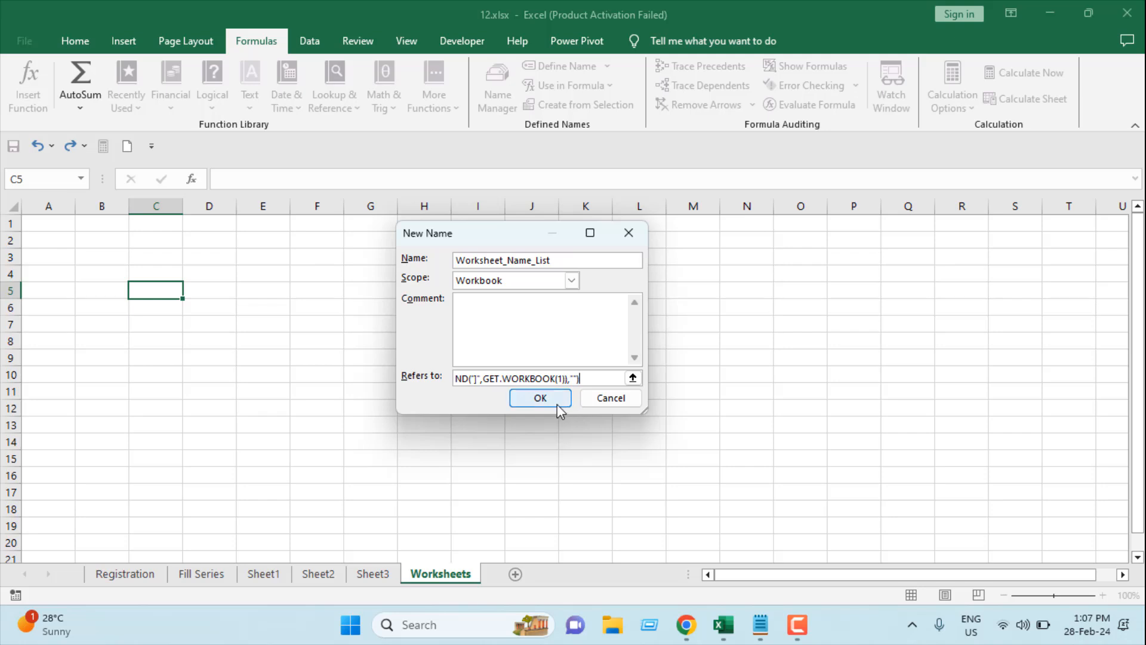
click(557, 404)
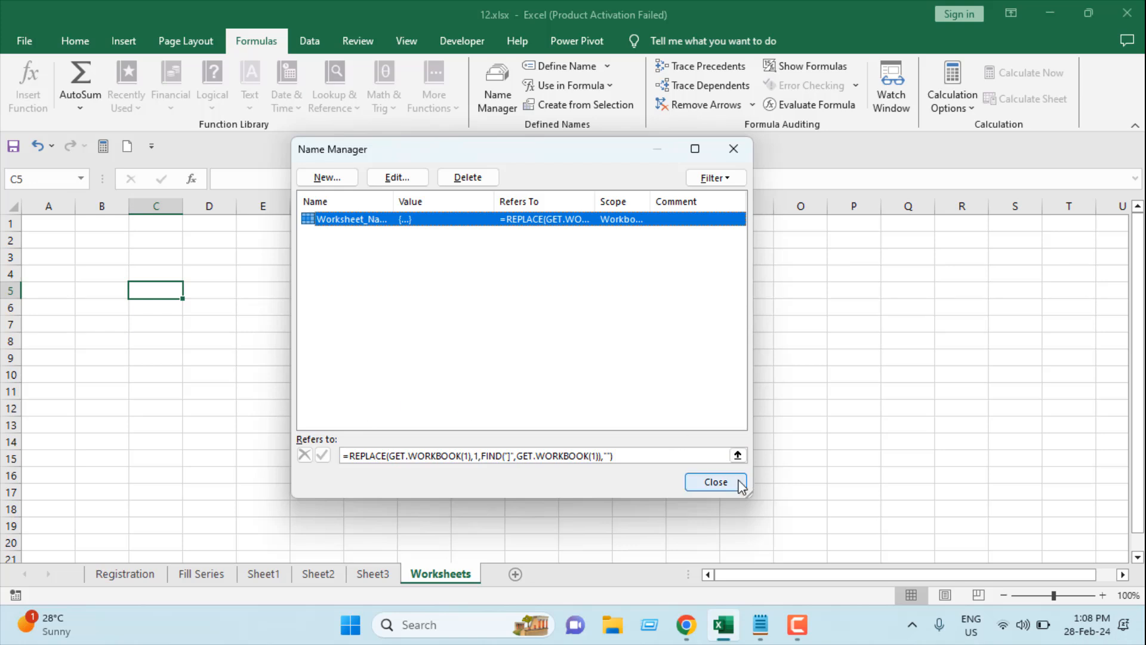
Close the Name Manager and return to the Worksheets sheet.
click(716, 482)
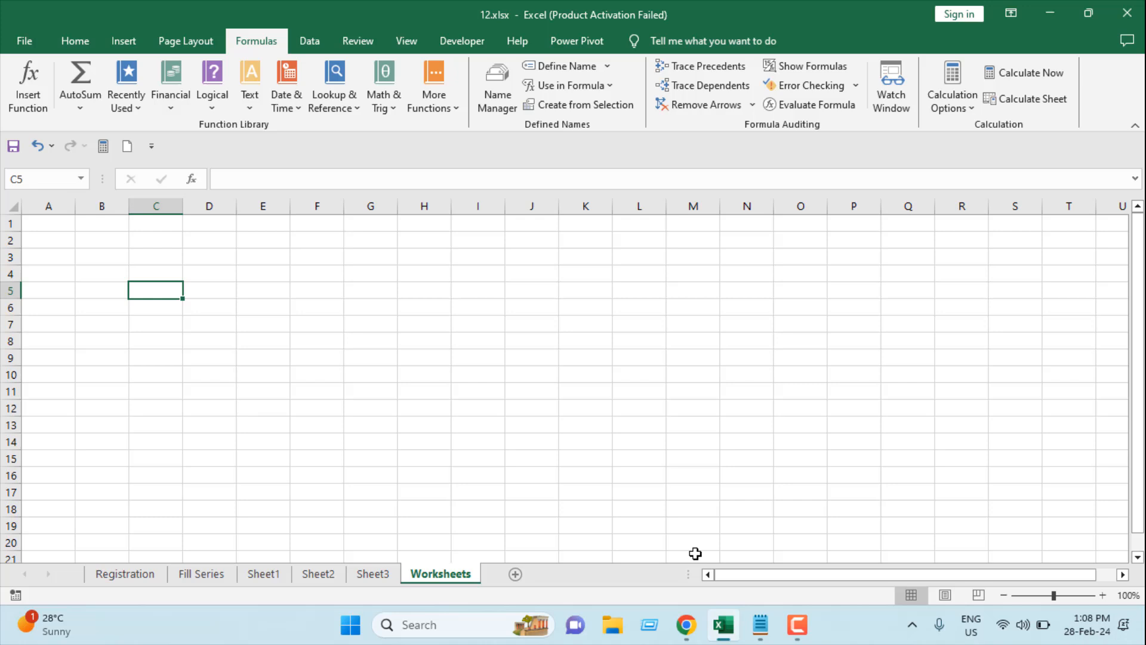
text(=I)
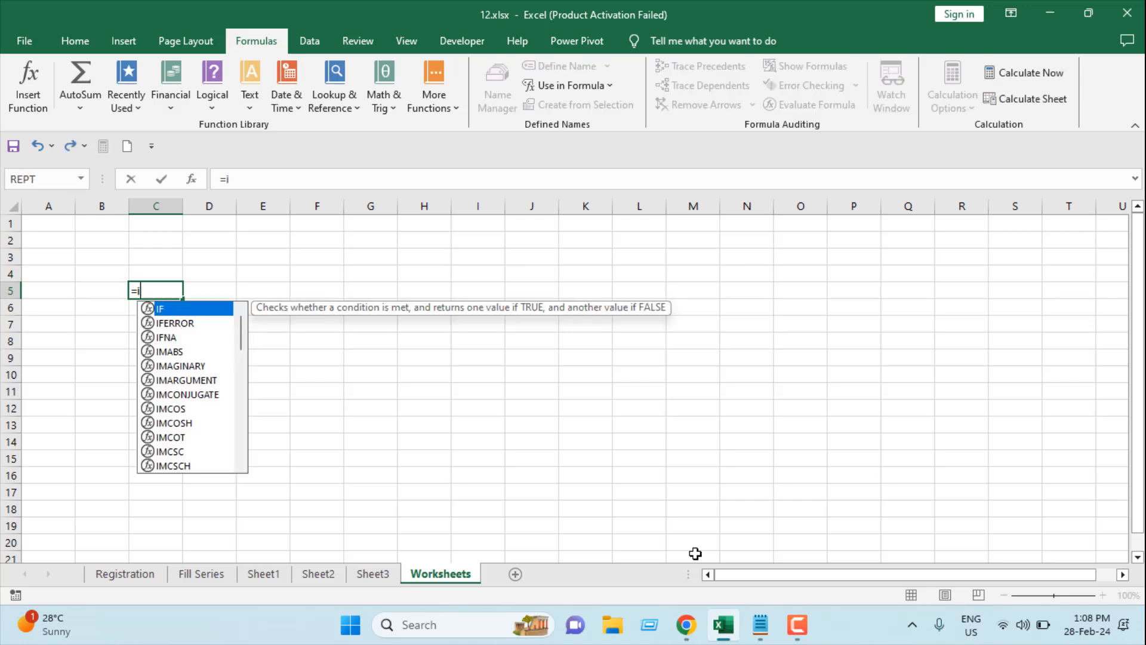
text(N)
Build =IFERROR(INDEX(Worksheet_Name_List,ROW(A1)),"") in C5 using autocomplete.
key(Tab)
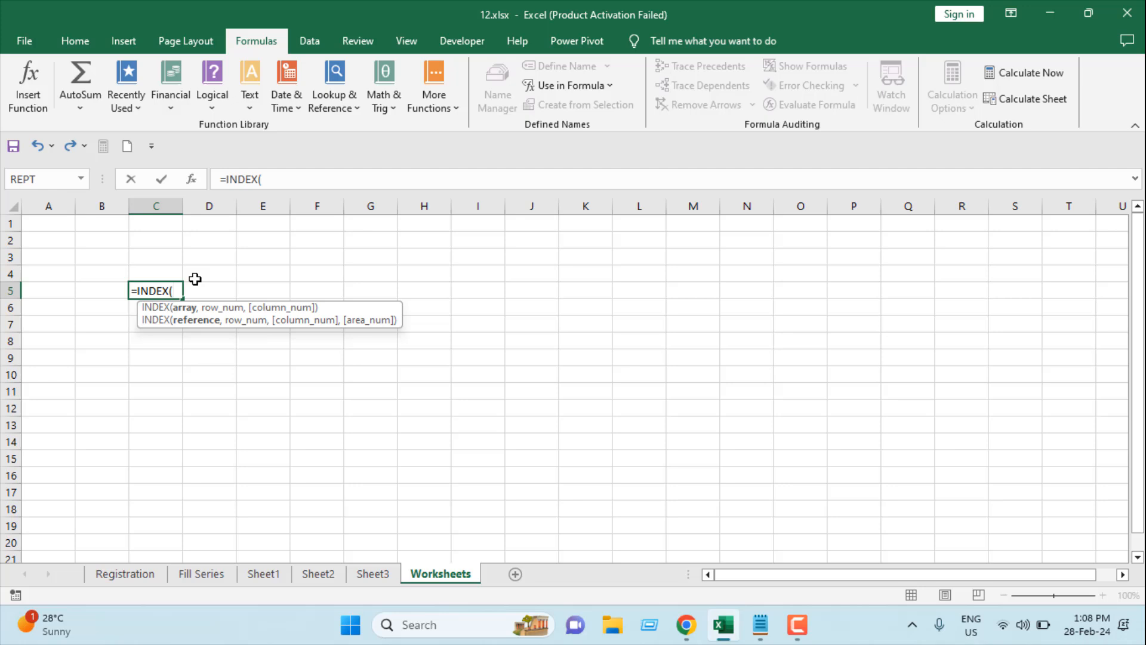
text(work)
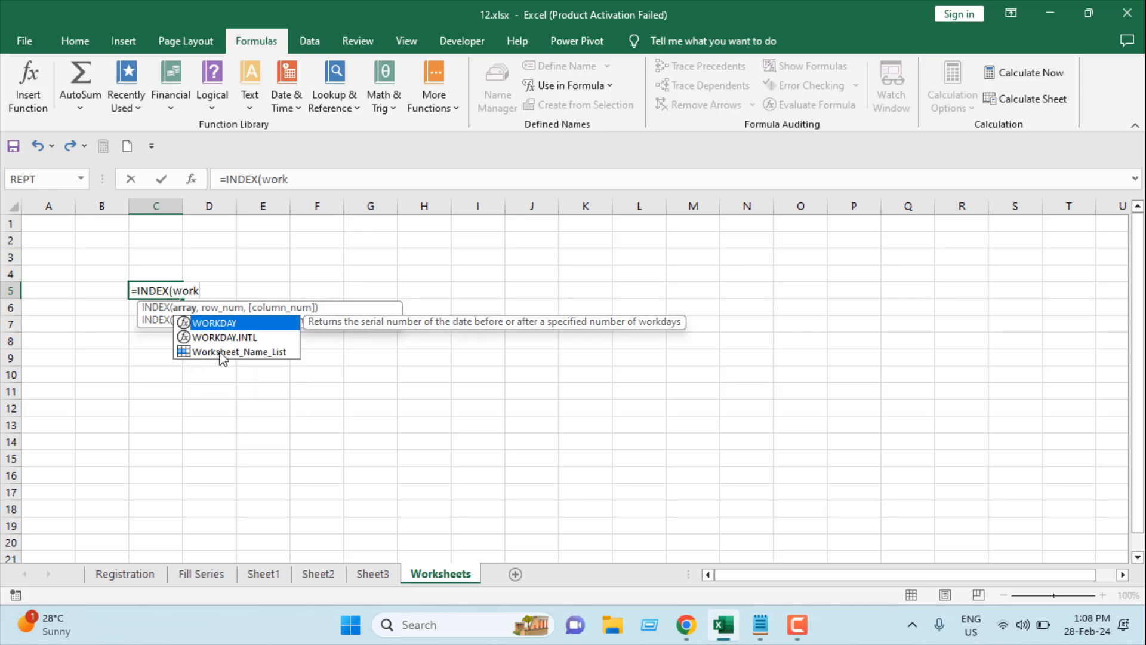
double_click(245, 355)
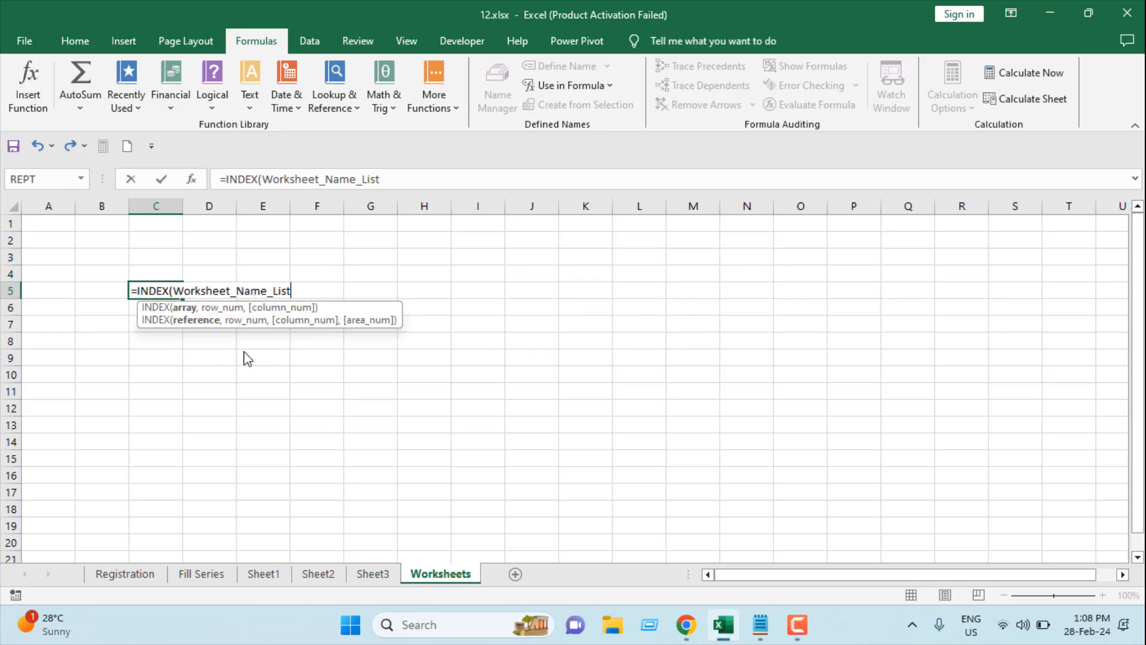
text(,)
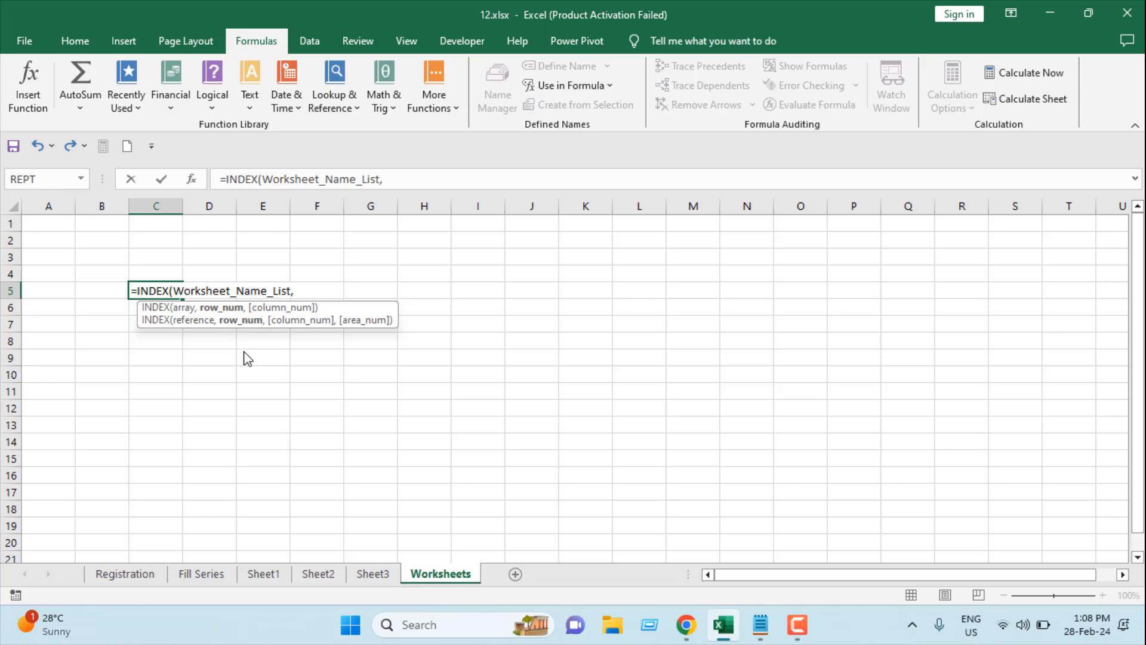
text(R)
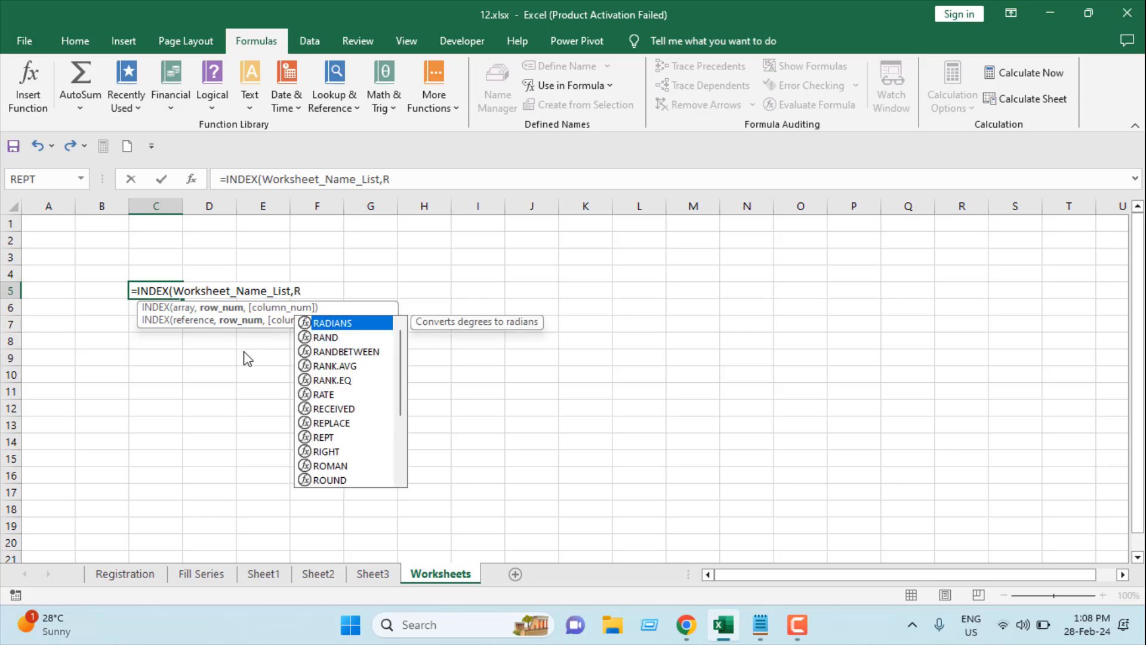
text(ow(A1)
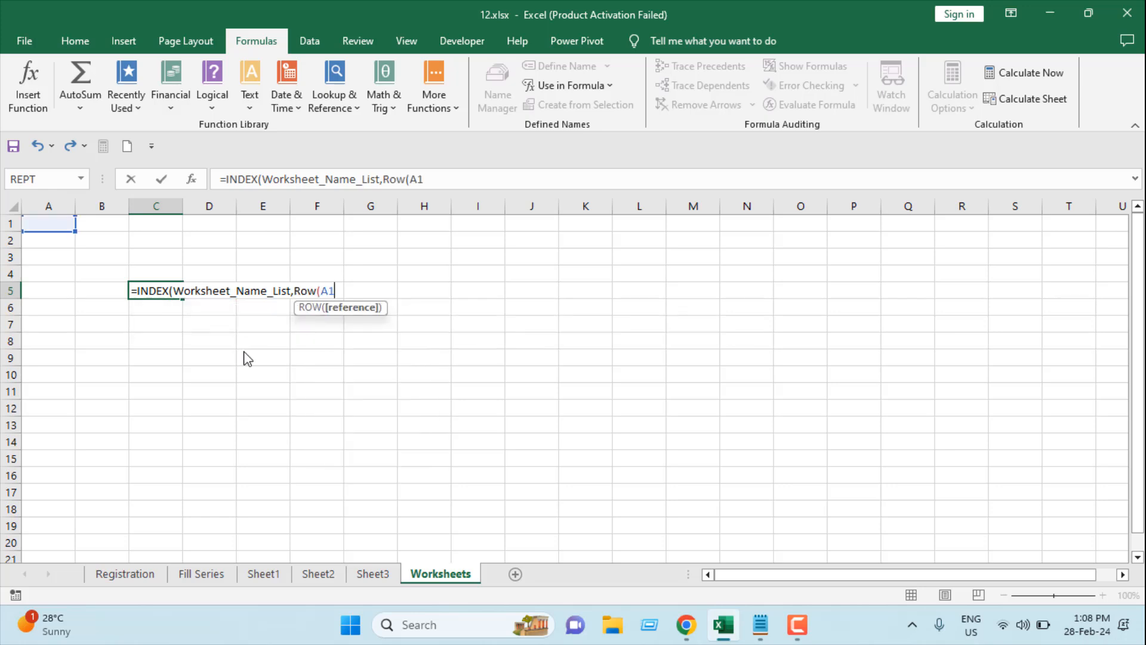
text()))
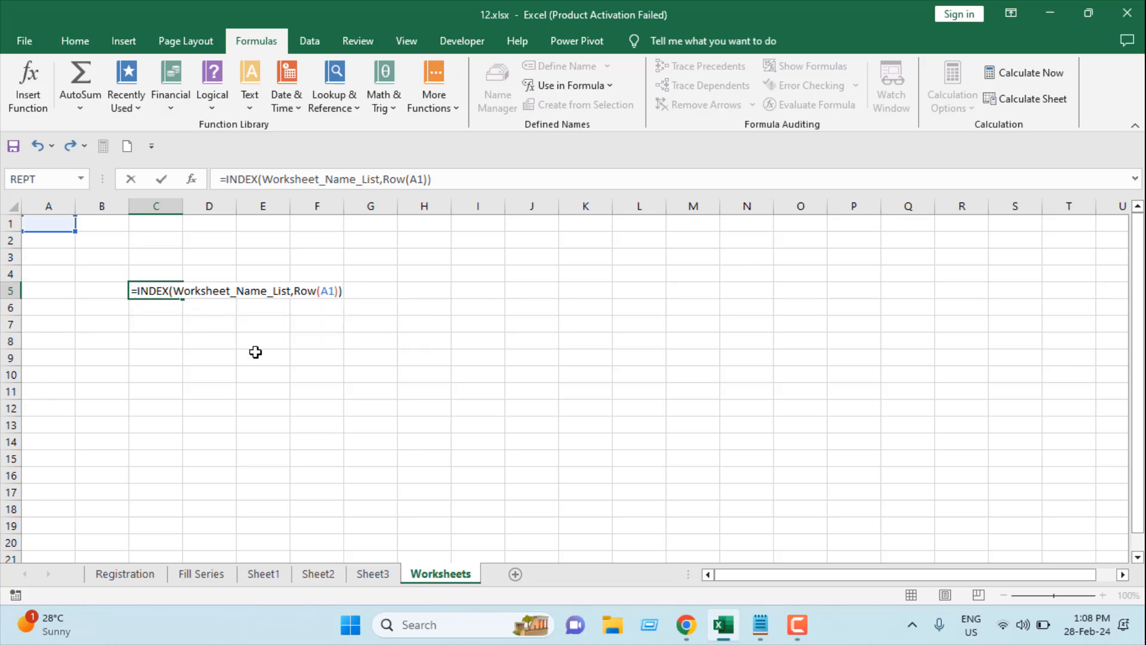
click(133, 290)
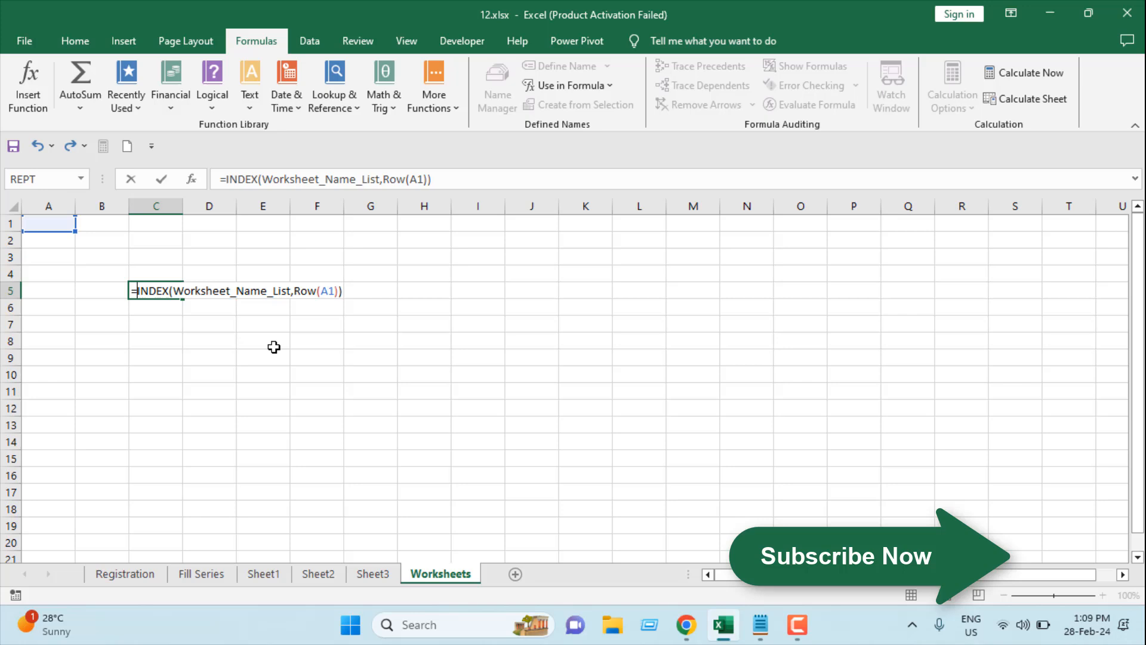
text(Iff)
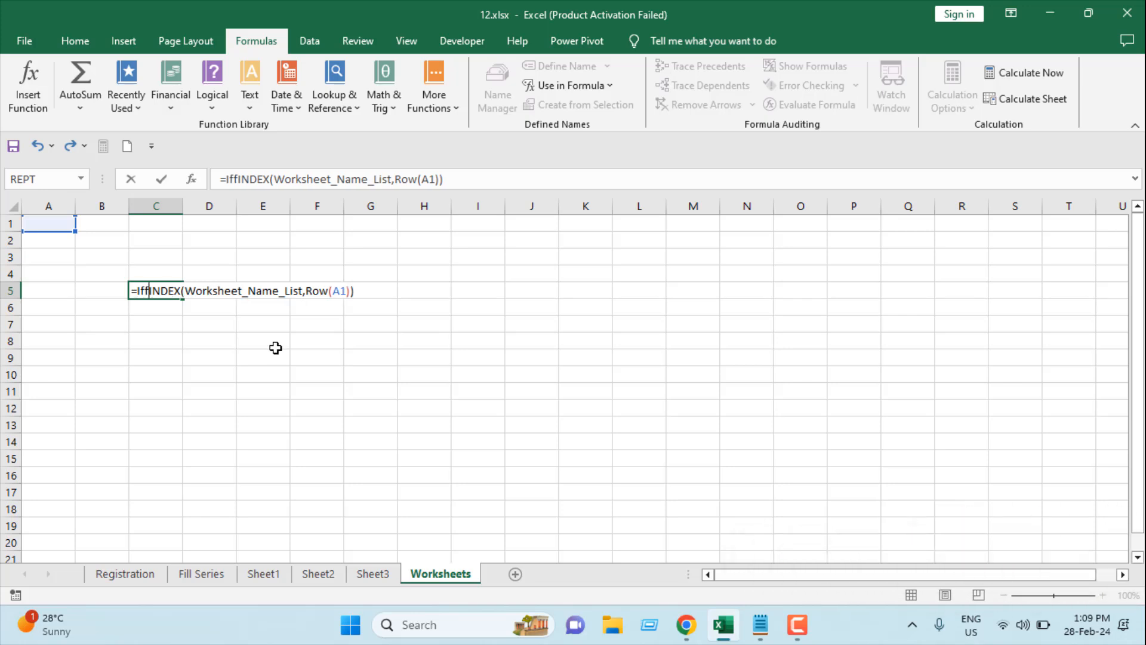
key(Down)
double_click(193, 324)
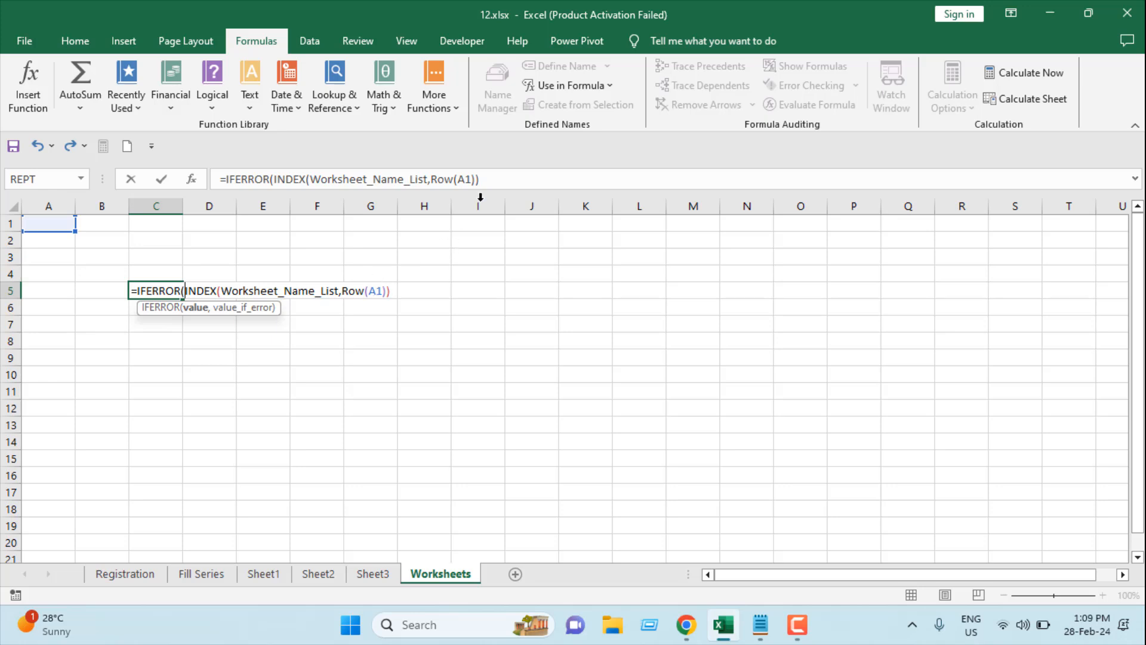
click(391, 291)
text(,)
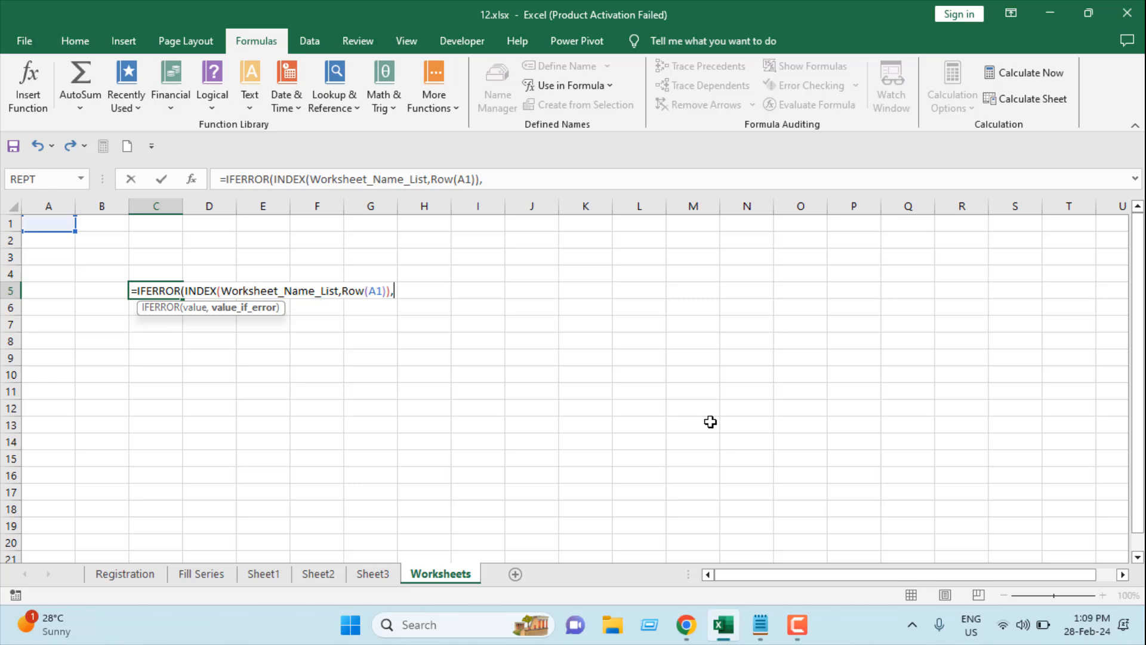
text("")
text())
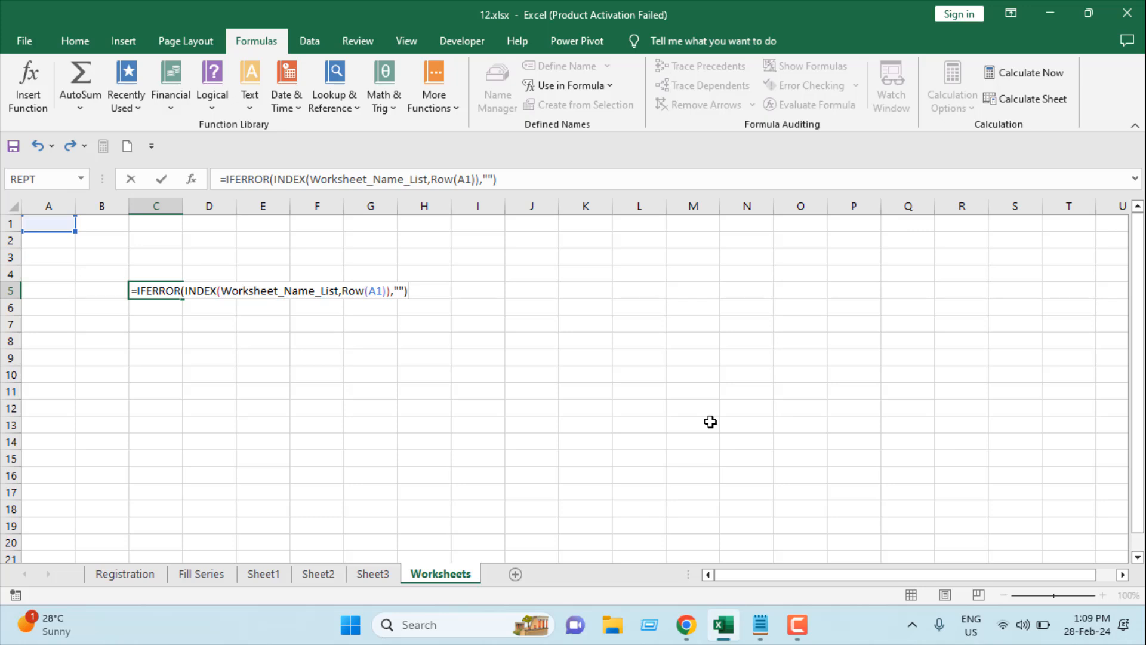
Confirm the C5 formula, widen column C and fill the formula down to row 17.
key(Return)
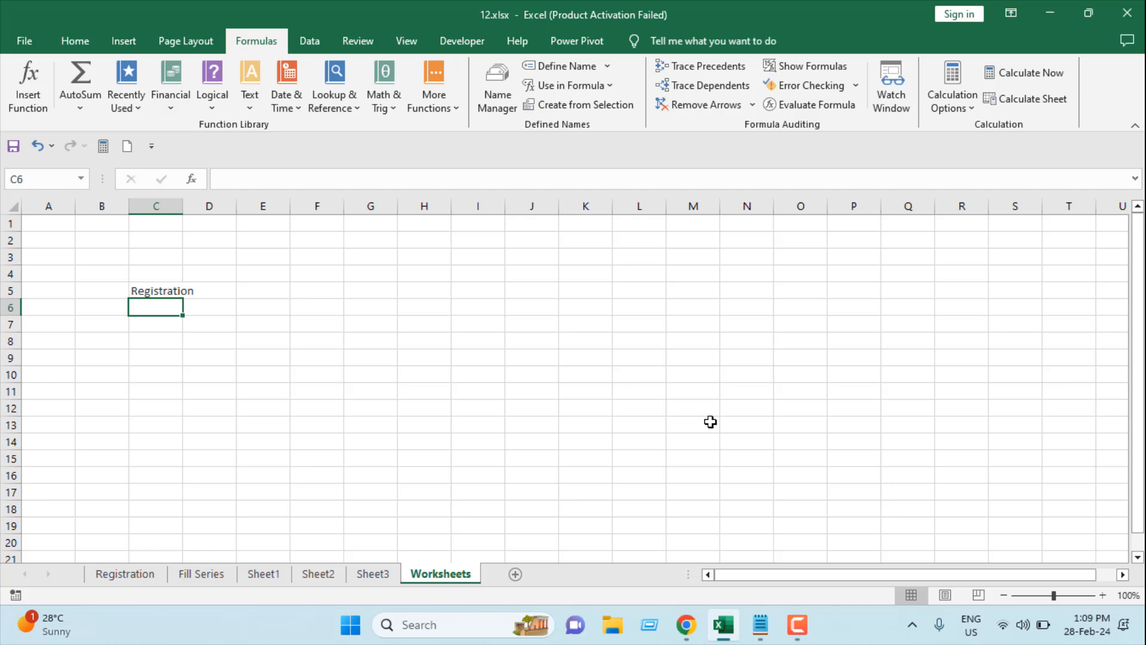
drag(183, 206, 224, 206)
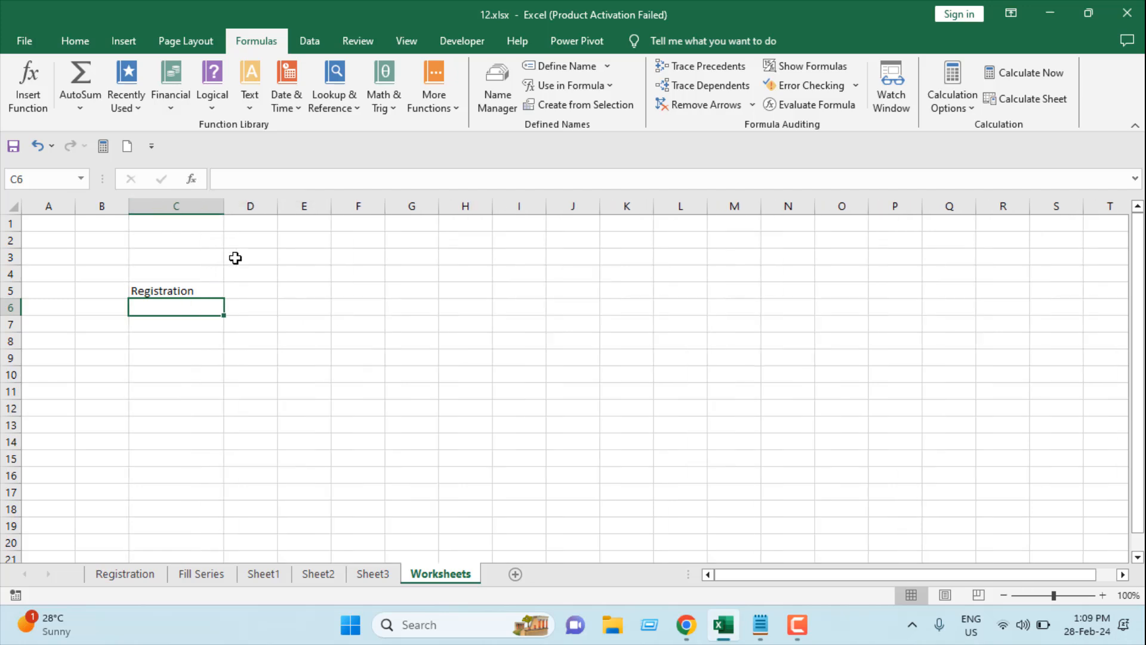
click(188, 283)
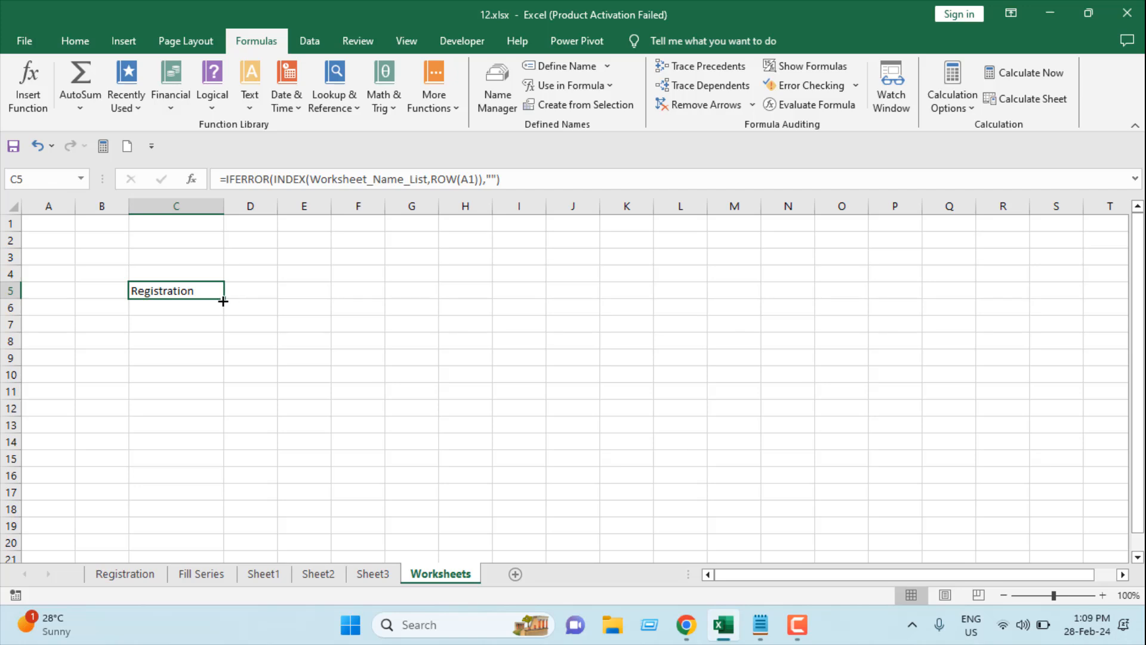
drag(222, 300, 225, 500)
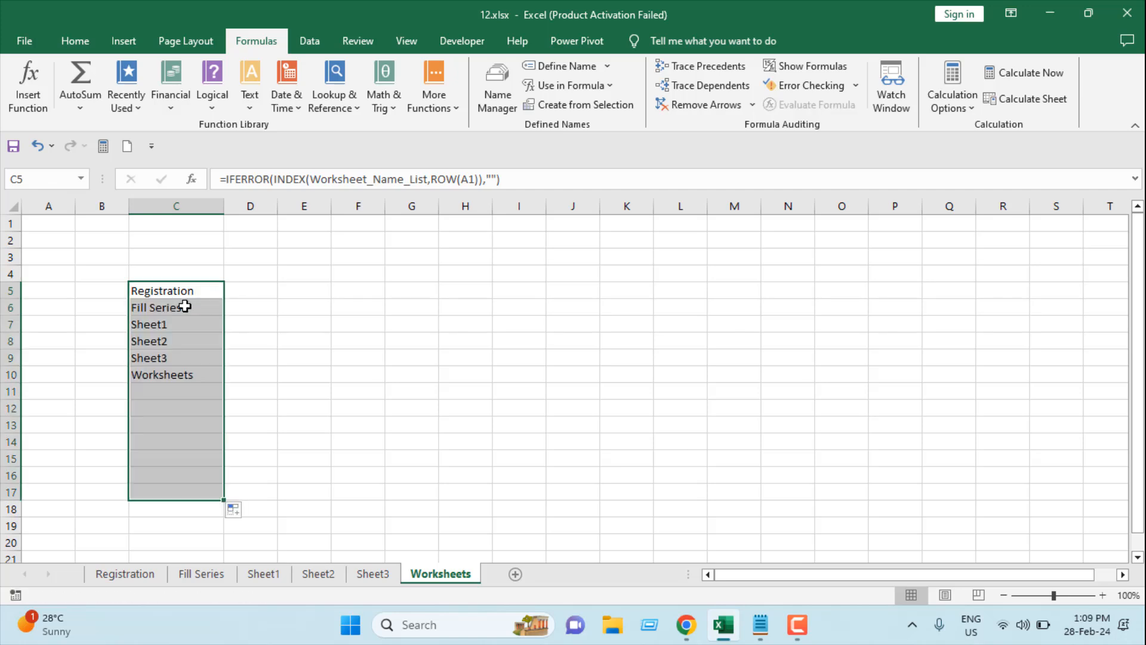
Check the six listed sheet names and the blank-result cells below the list.
key(Down)
key(Down)
key(Down)
key(Down)
key(Down)
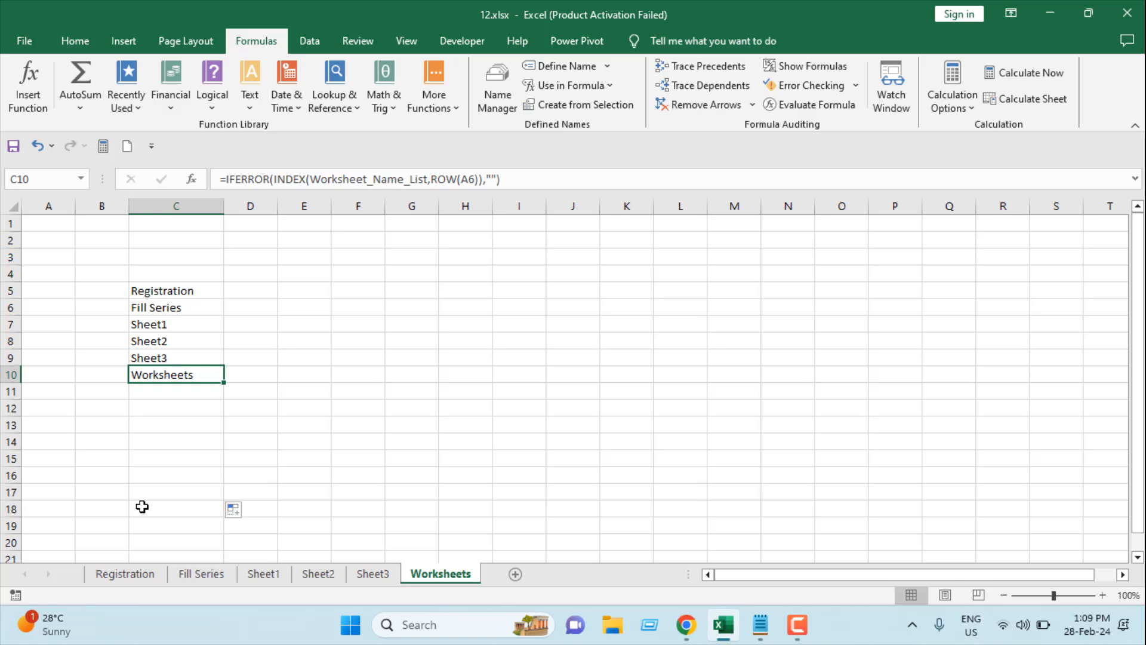
click(167, 391)
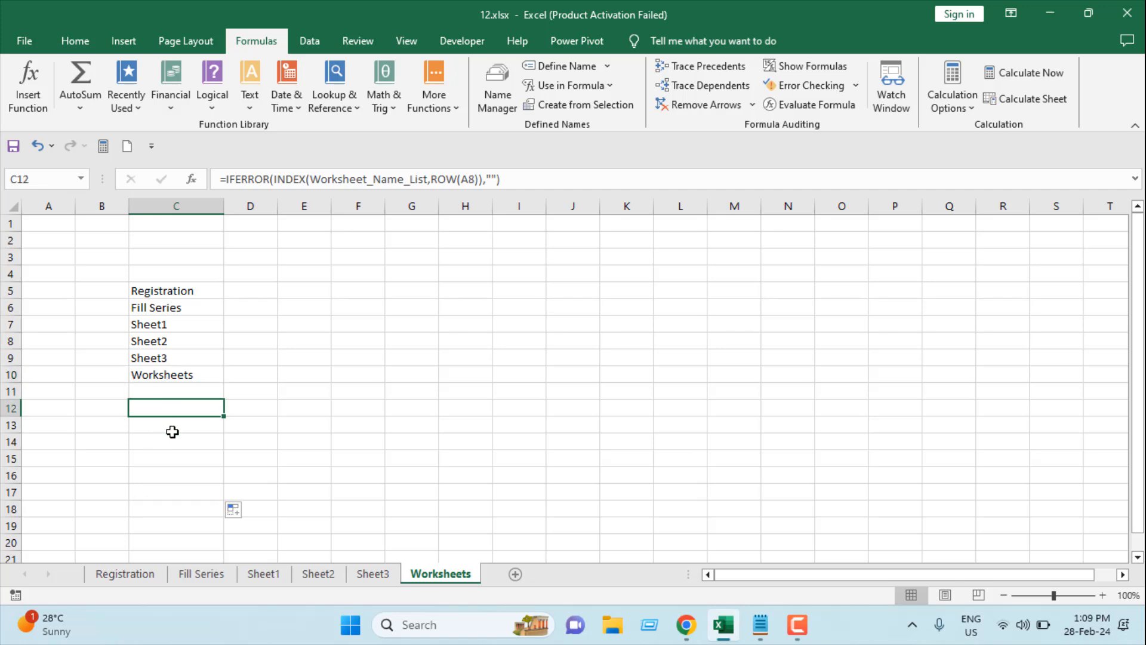
click(172, 430)
click(180, 462)
click(181, 405)
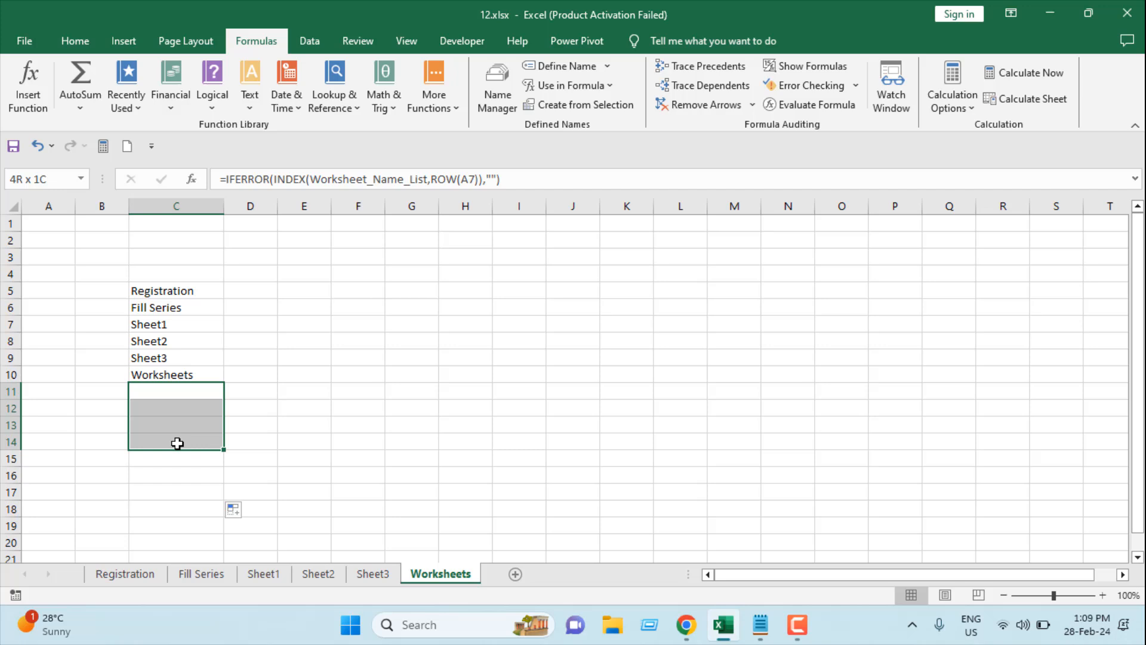
drag(177, 402, 179, 453)
click(182, 390)
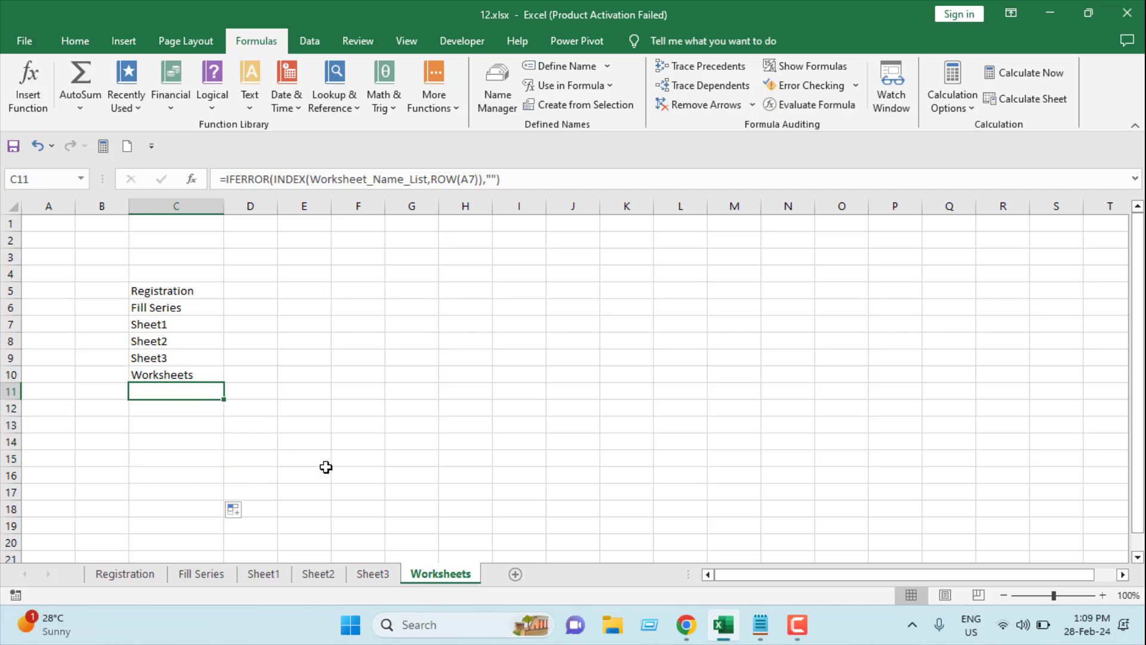
Add Sheet4, refill C5:C10 down to row 13 and verify Sheet4 appears in C11.
click(199, 375)
click(515, 574)
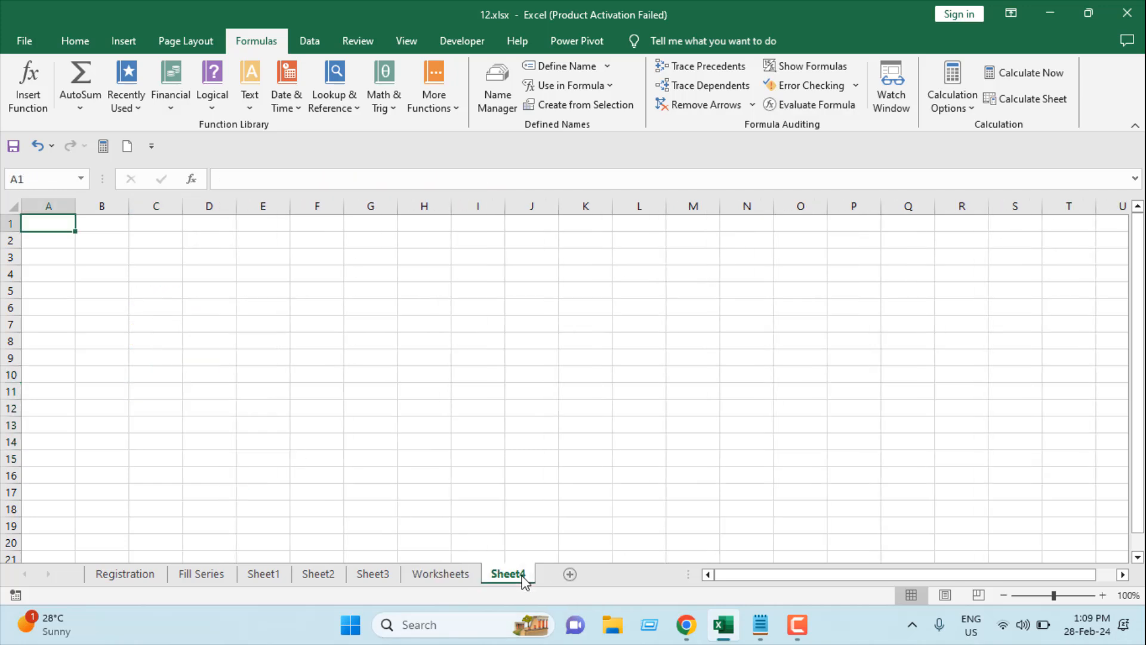
click(443, 575)
drag(185, 292, 185, 374)
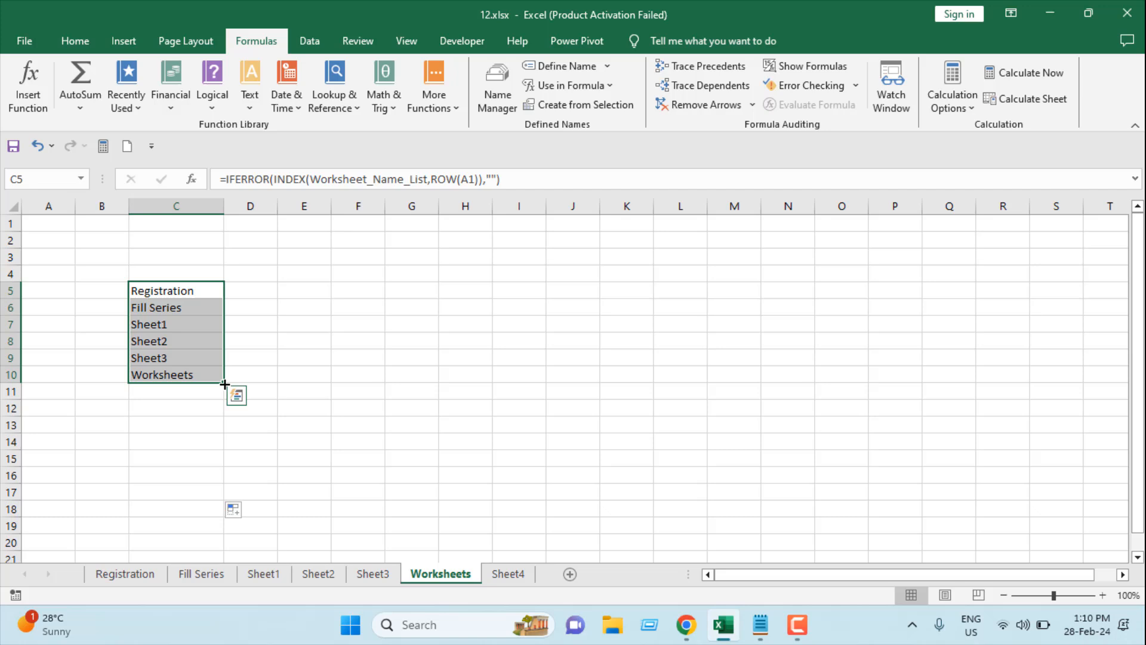
drag(224, 384, 225, 434)
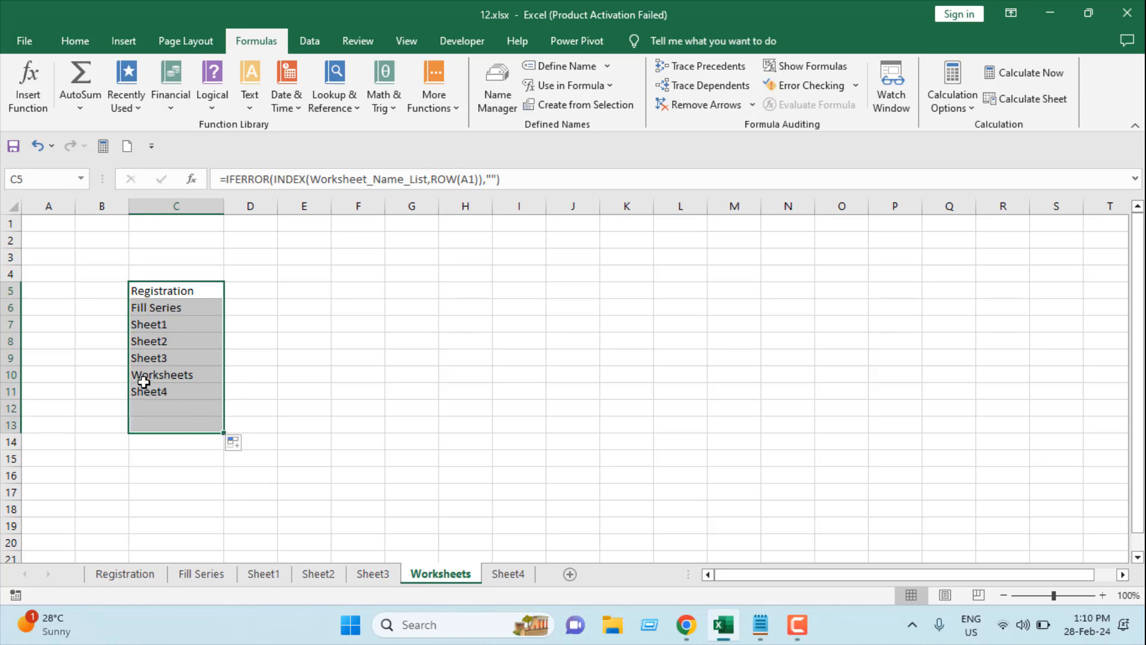
click(158, 391)
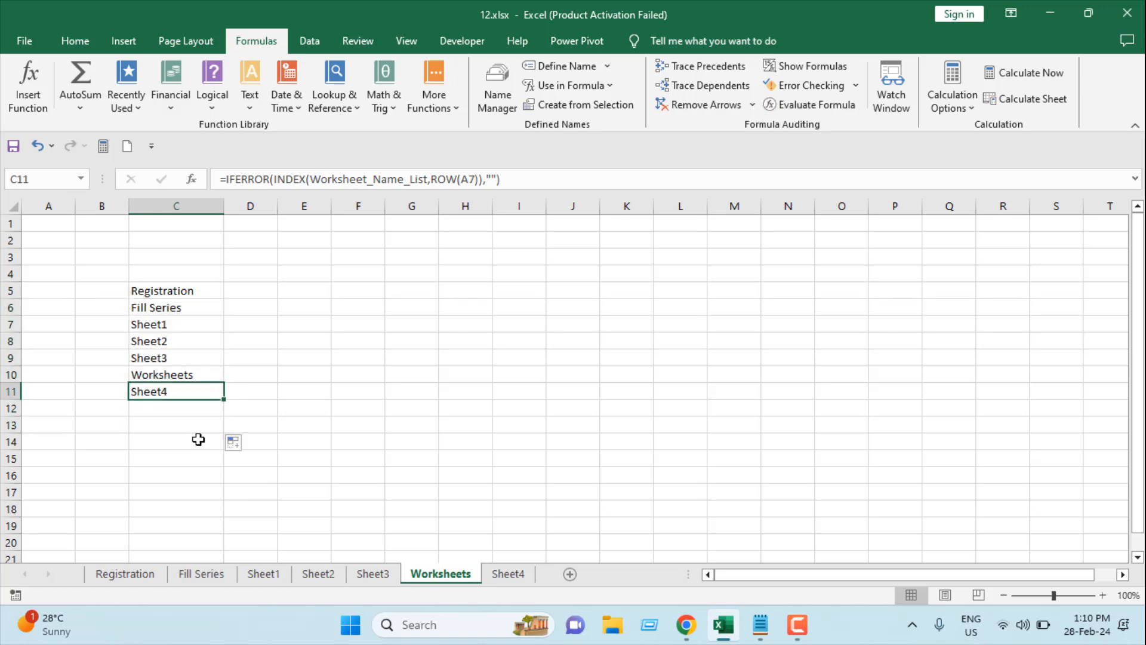